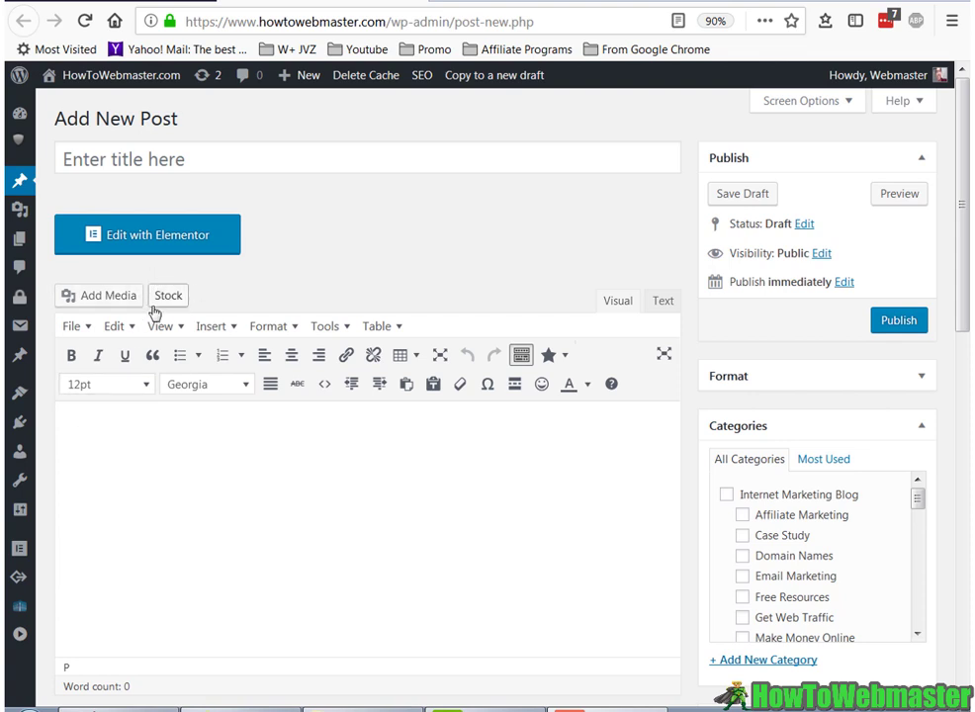
# Open the Add Media dialog over the new post to show the media library.
pyautogui.click(111, 300)
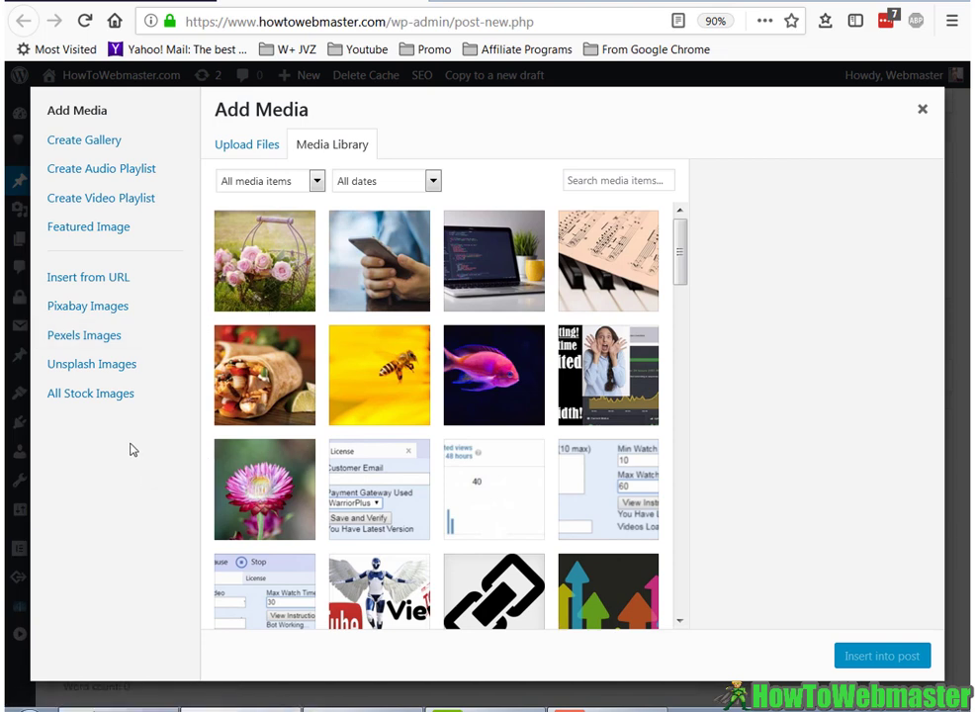
# Search Pixabay stock images in the media dialog for 'baskets'.
pyautogui.click(89, 310)
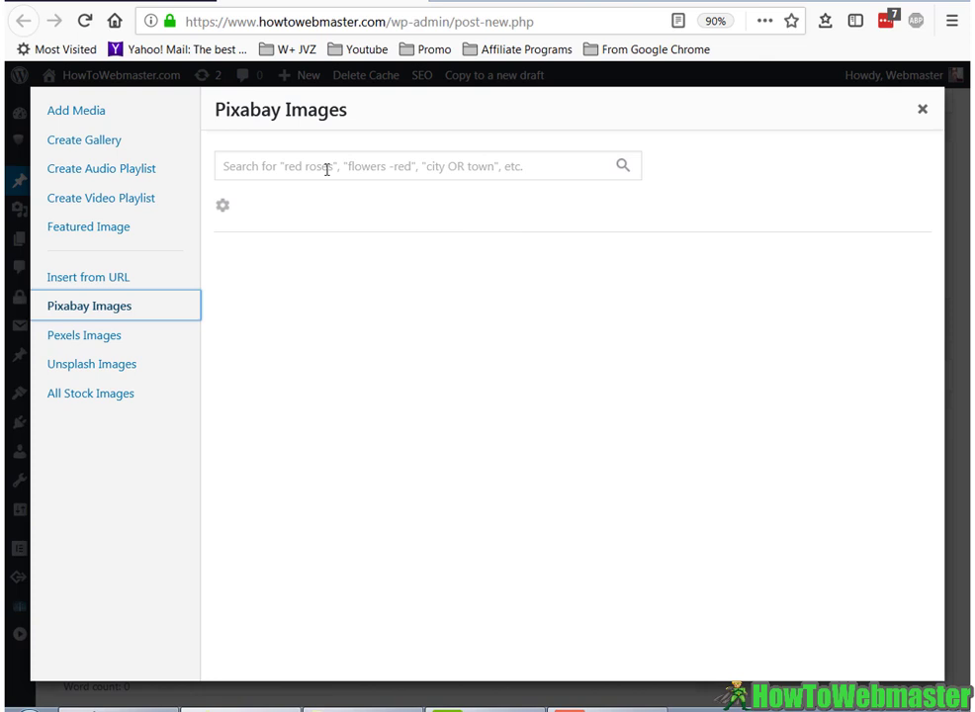
pyautogui.click(326, 170)
pyautogui.write('baskets')
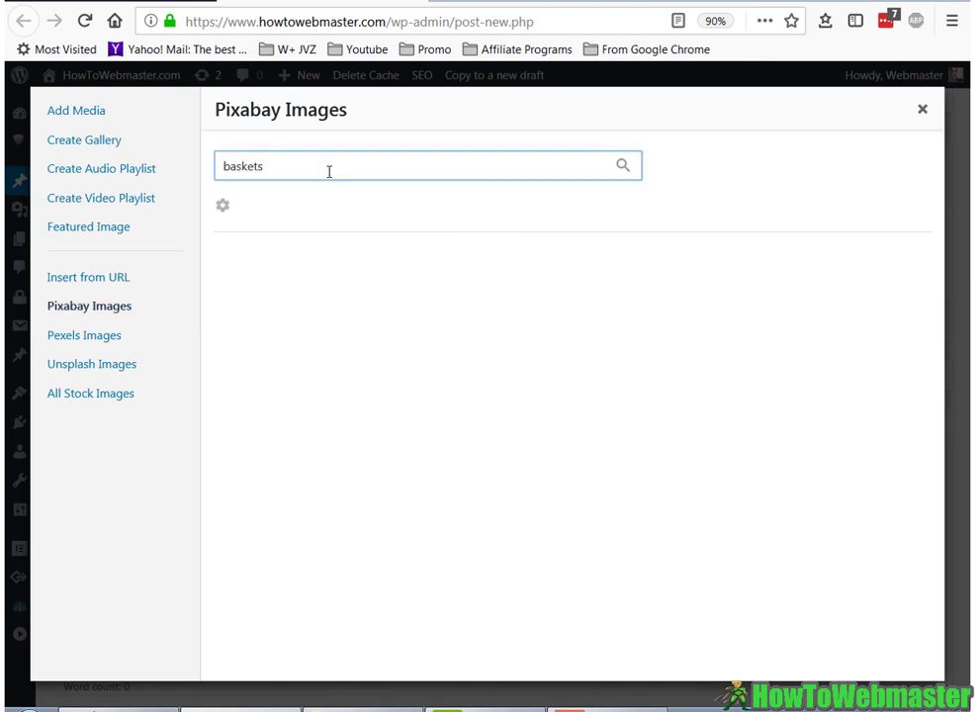
pyautogui.click(621, 172)
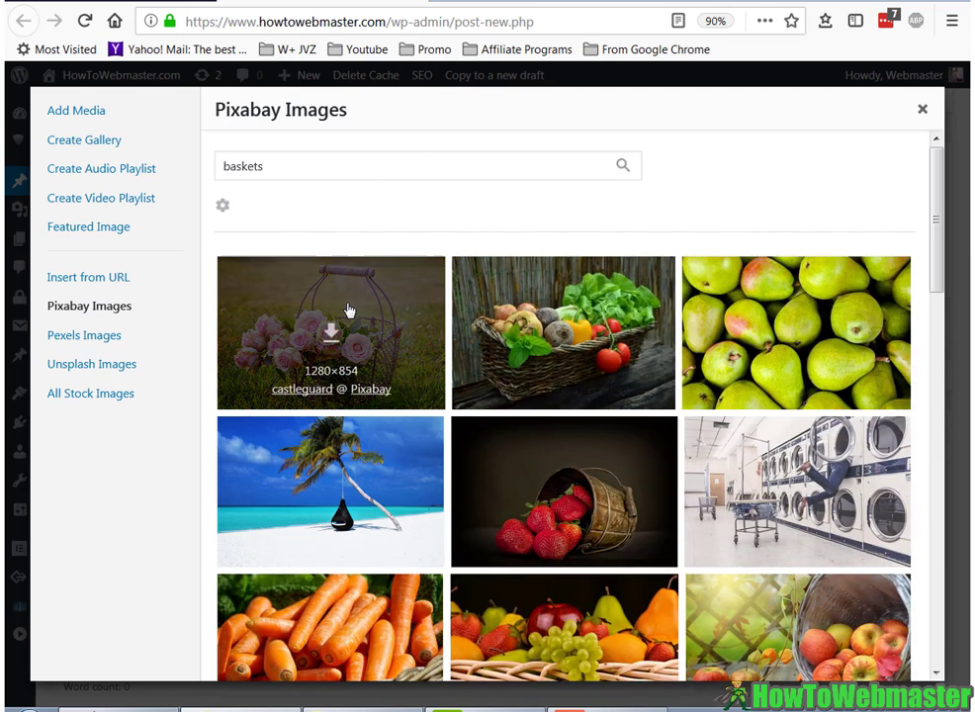
# Scroll the basket results to find the pink rose basket photo on grass.
pyautogui.scroll(-1, 676, 309)
pyautogui.scroll(1, 416, 228)
pyautogui.moveTo(563, 333)
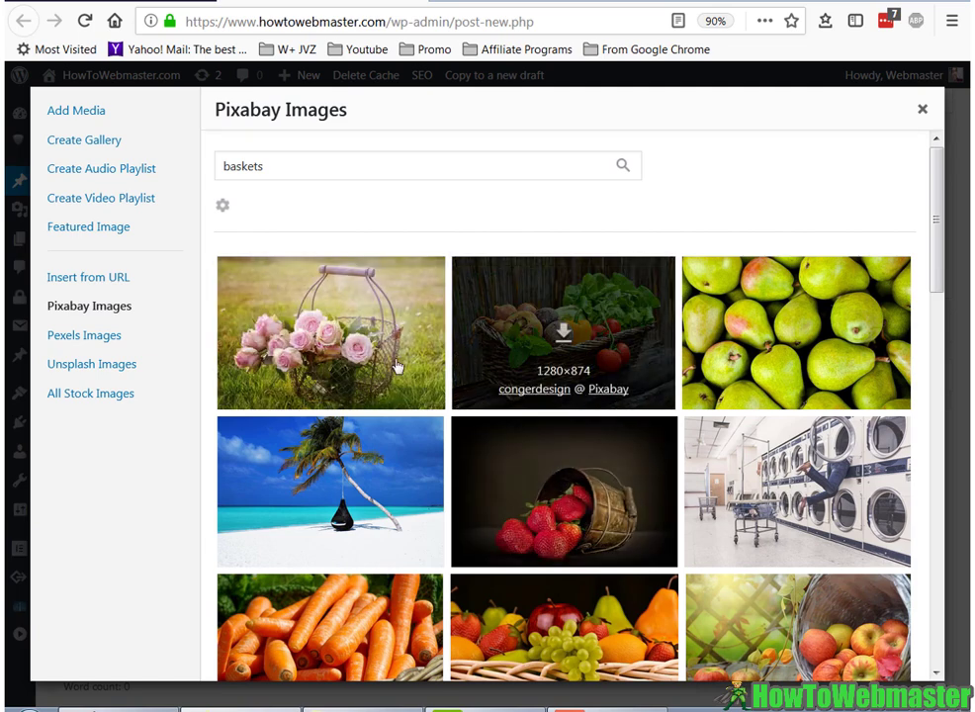
pyautogui.scroll(-5, 485, 380)
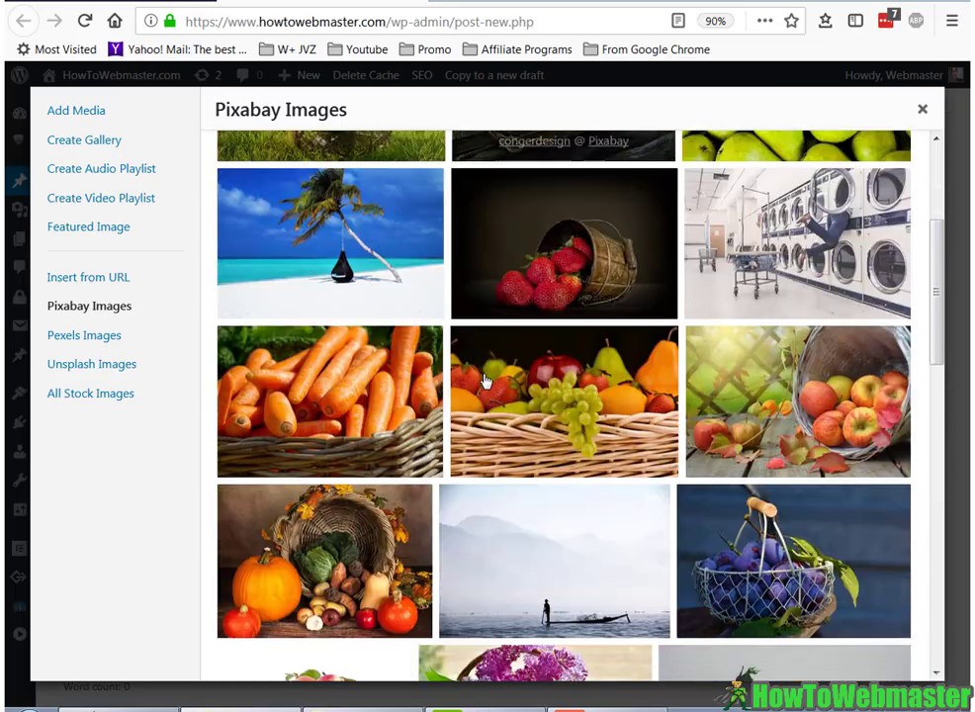
pyautogui.scroll(-3, 549, 405)
pyautogui.scroll(-2, 549, 406)
pyautogui.scroll(-1, 551, 409)
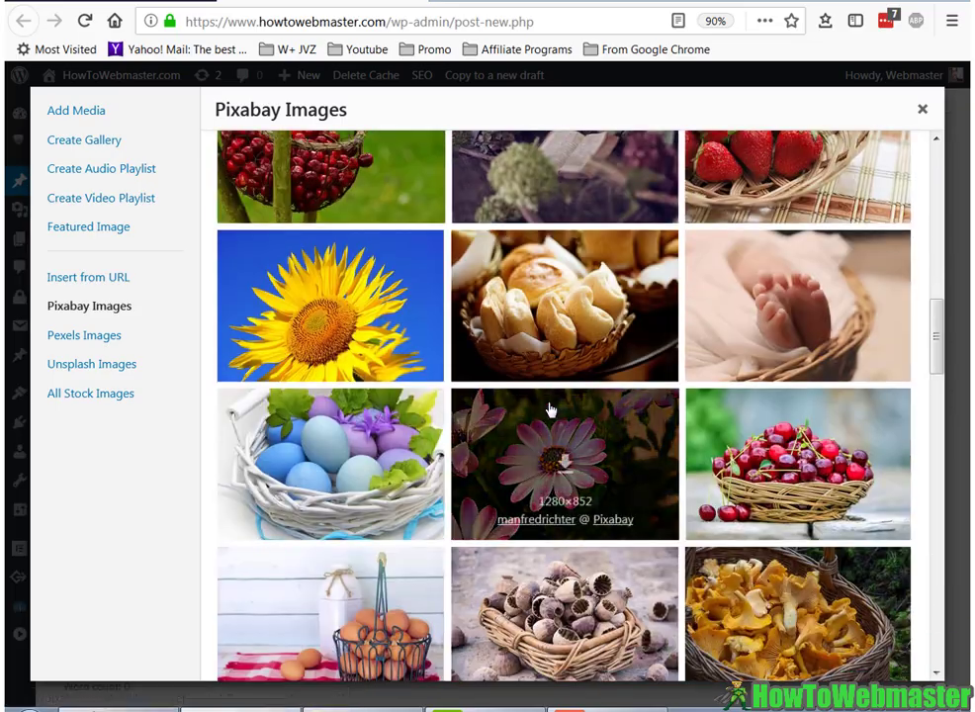
pyautogui.scroll(4, 550, 409)
pyautogui.scroll(4, 551, 408)
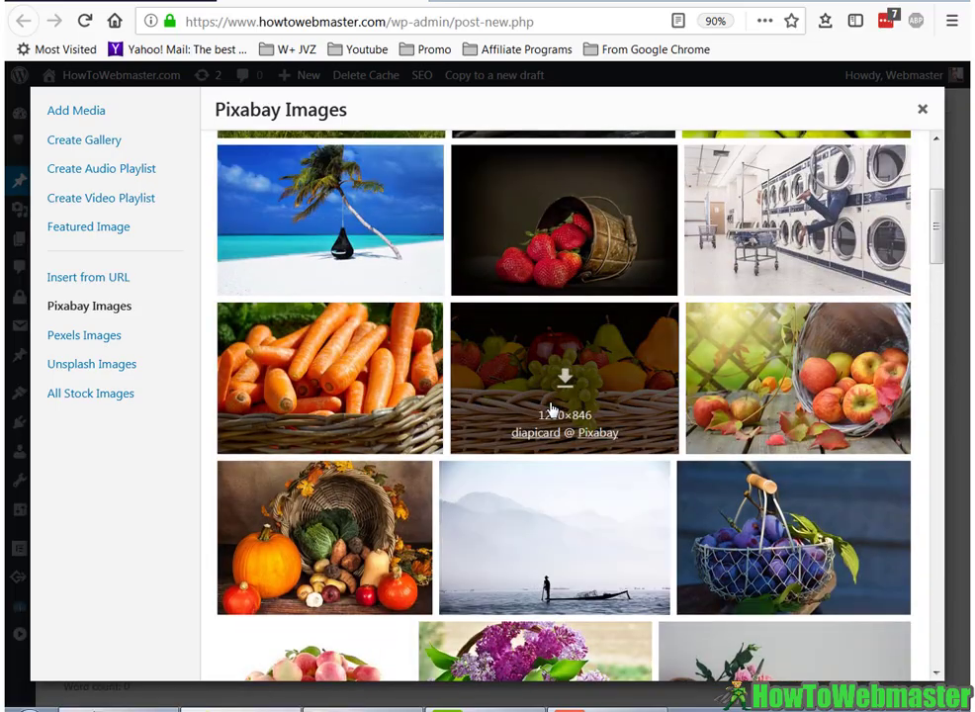
pyautogui.scroll(5, 551, 408)
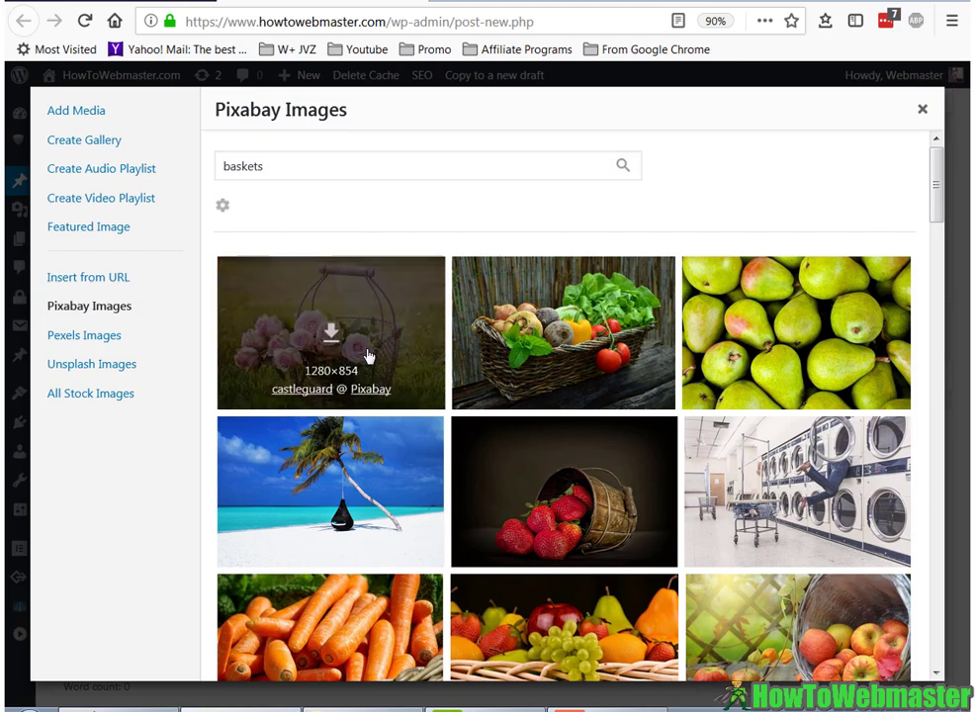
pyautogui.scroll(-2, 368, 355)
pyautogui.scroll(-2, 368, 355)
pyautogui.scroll(-3, 368, 355)
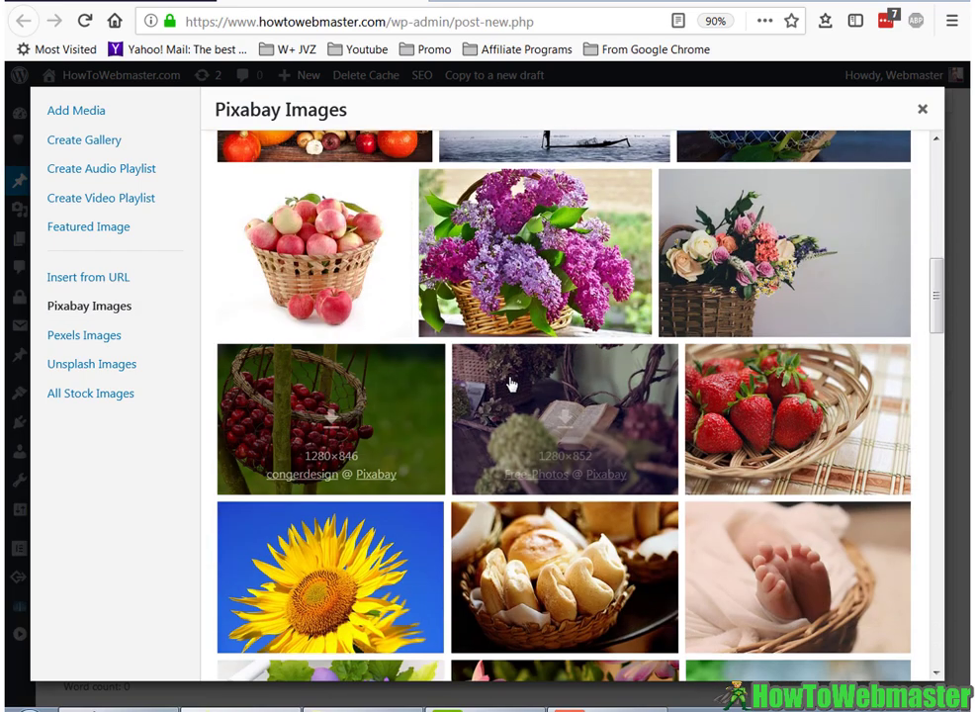
pyautogui.scroll(-3, 511, 384)
pyautogui.scroll(5, 509, 381)
pyautogui.scroll(5, 509, 381)
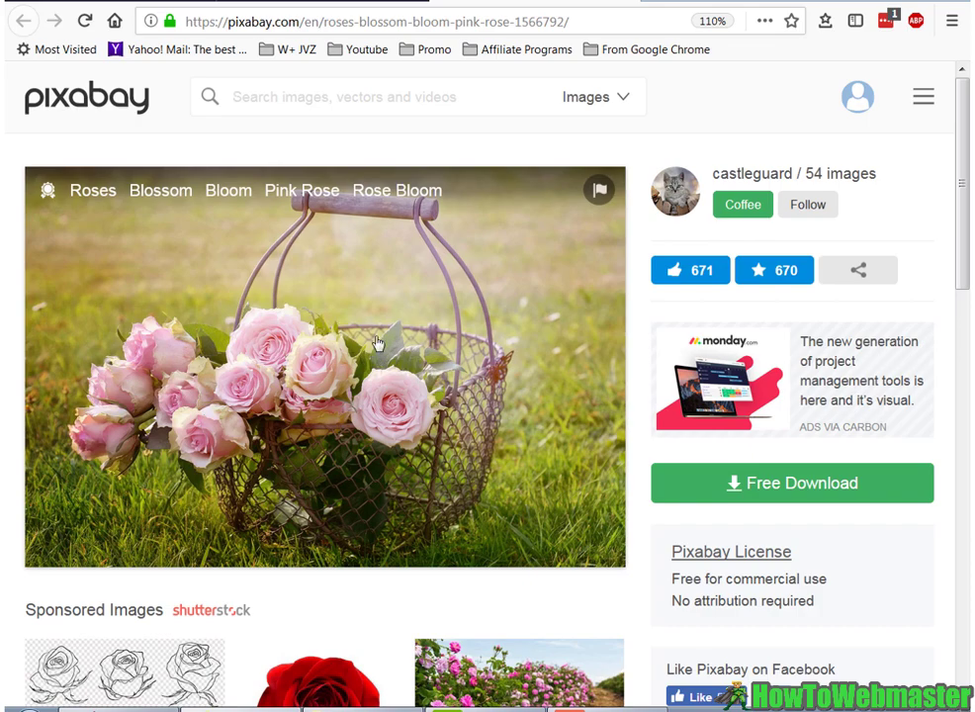
pyautogui.moveTo(324, 367)
pyautogui.scroll(-3, 391, 318)
pyautogui.scroll(3, 389, 330)
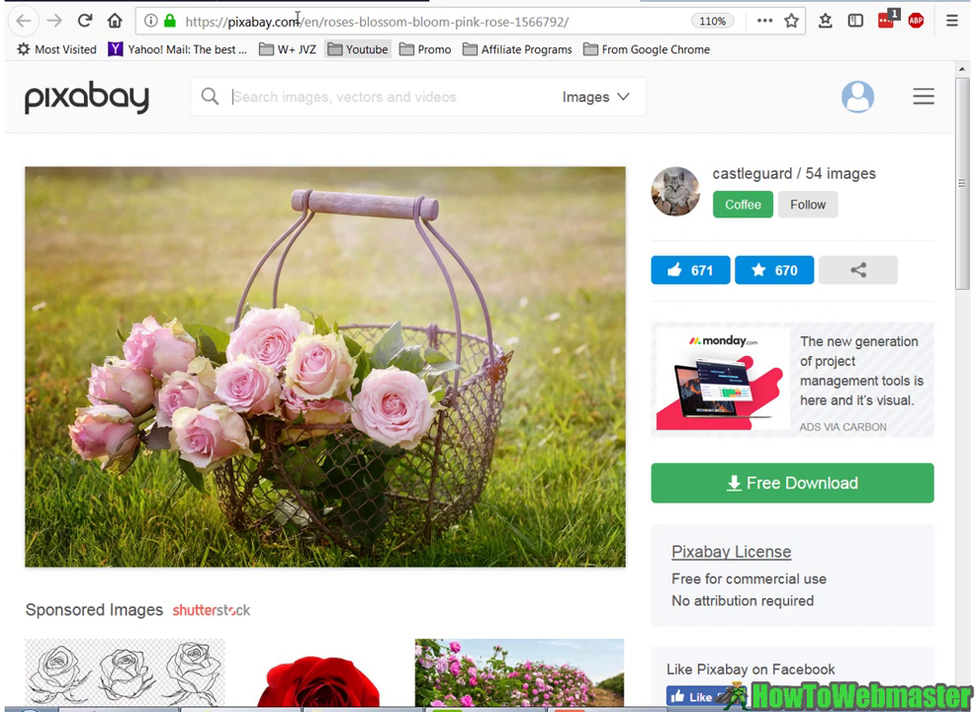
pyautogui.click(242, 6)
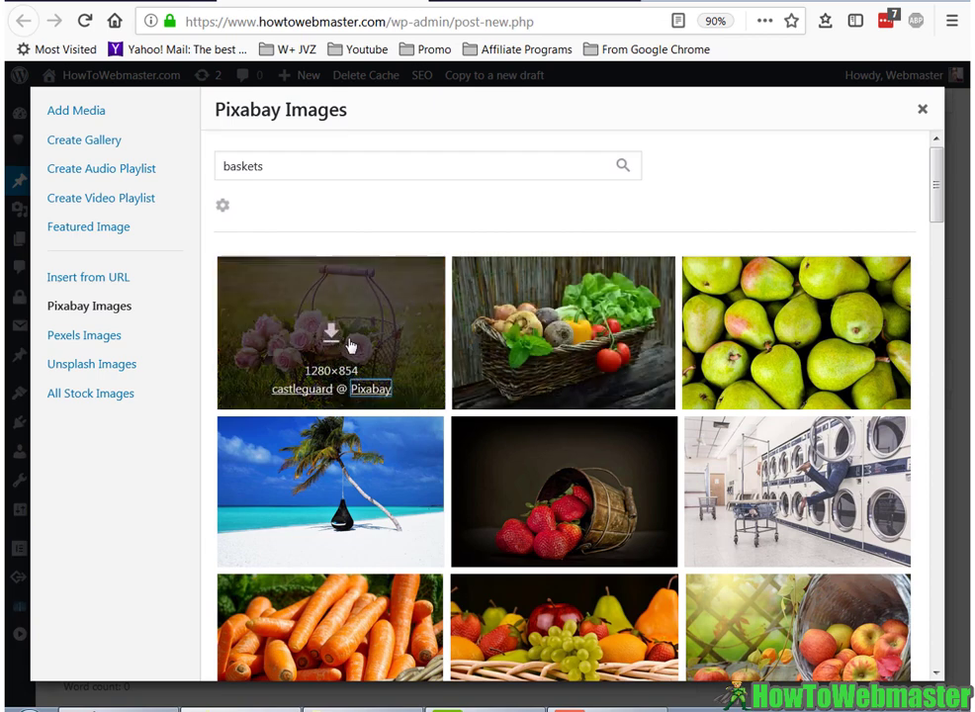
# Import the pink rose basket photo into the media library as 'Baskets'.
pyautogui.click(333, 335)
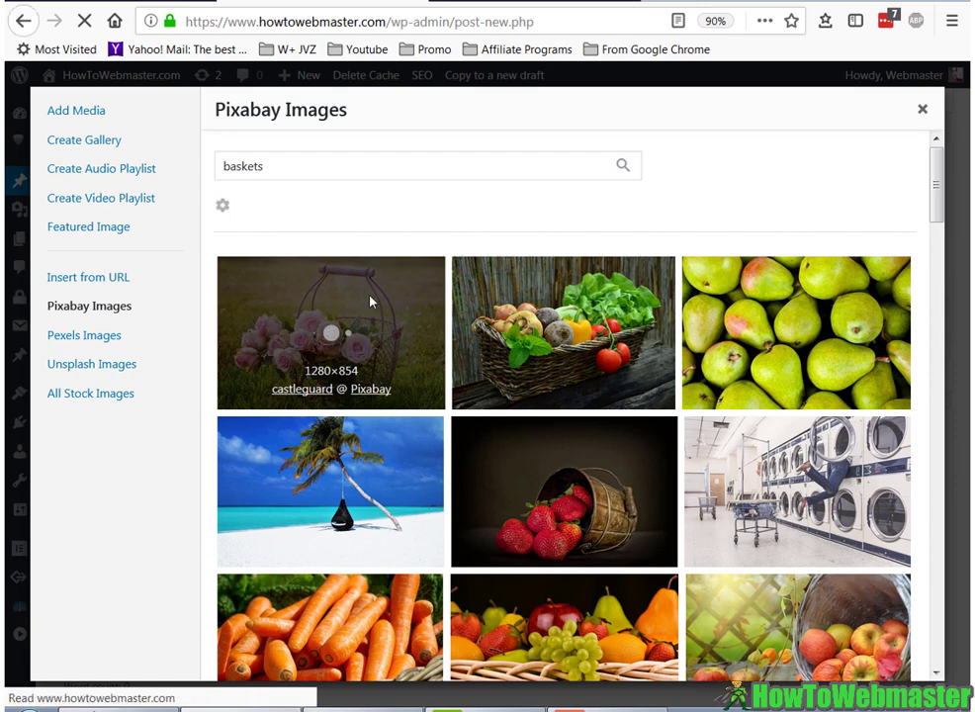
pyautogui.scroll(-5, 560, 403)
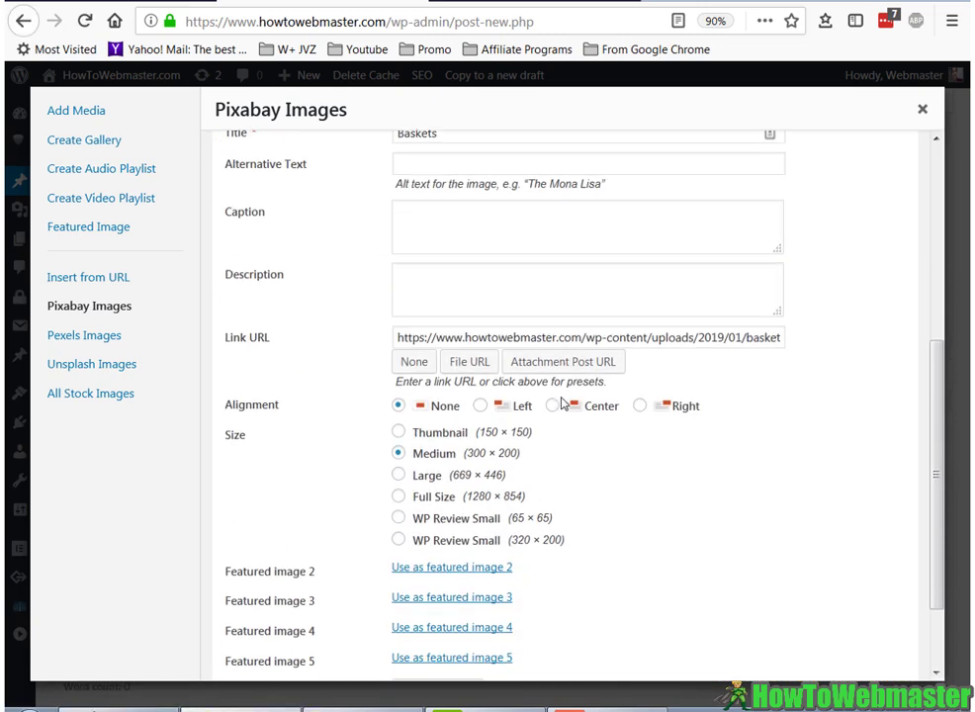
pyautogui.scroll(3, 444, 376)
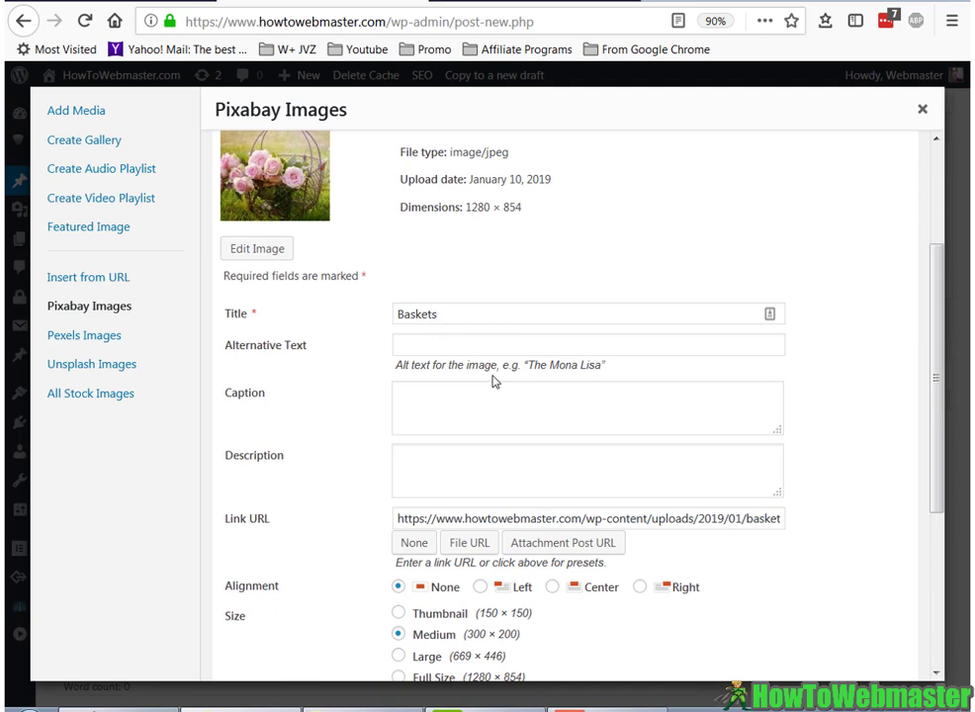
pyautogui.scroll(-2, 435, 346)
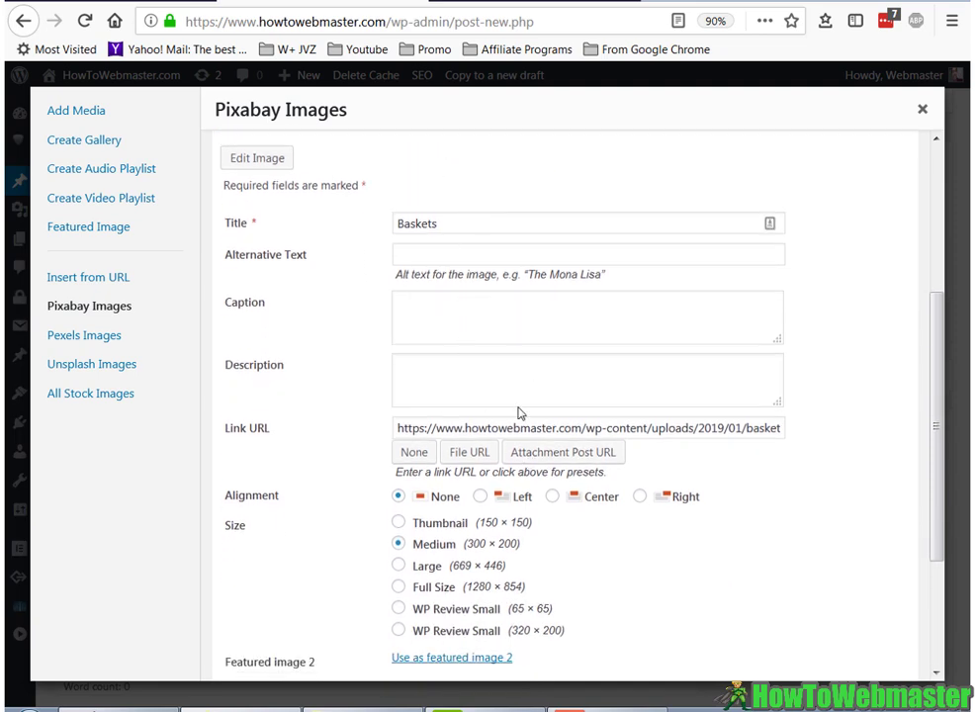
pyautogui.scroll(-2, 554, 400)
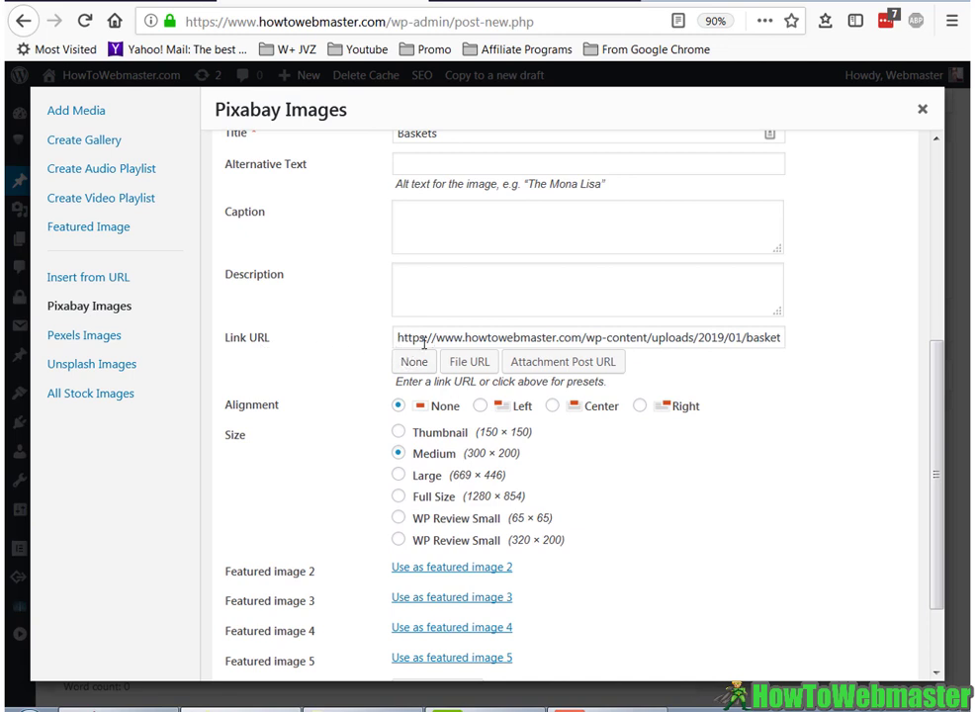
# Set the photo's Link URL to None and make it the post's featured image.
pyautogui.click(414, 362)
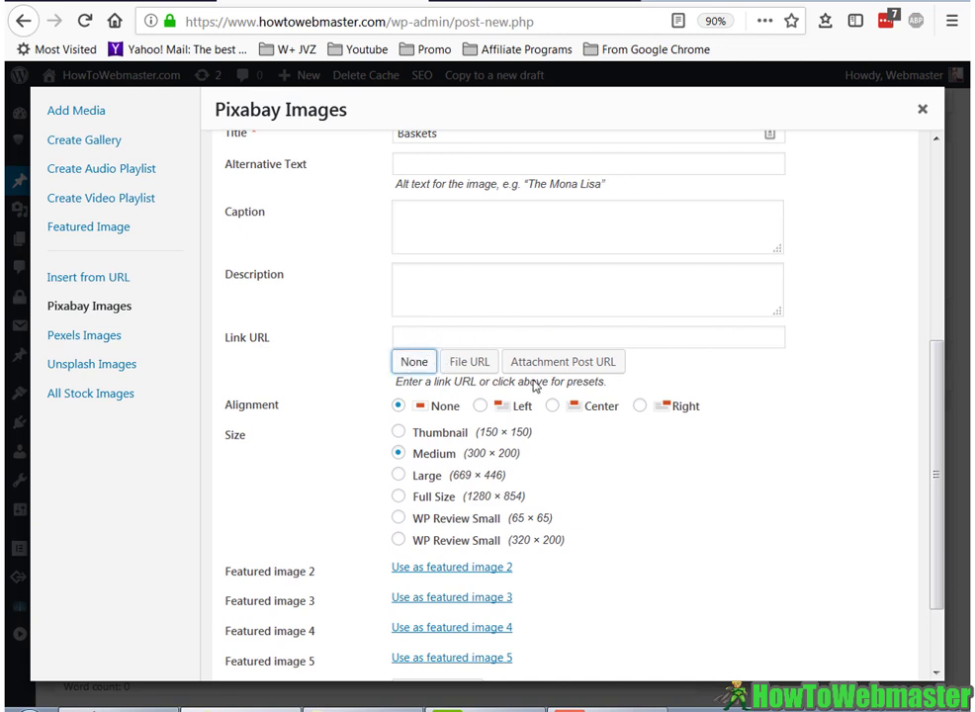
pyautogui.scroll(-2, 535, 386)
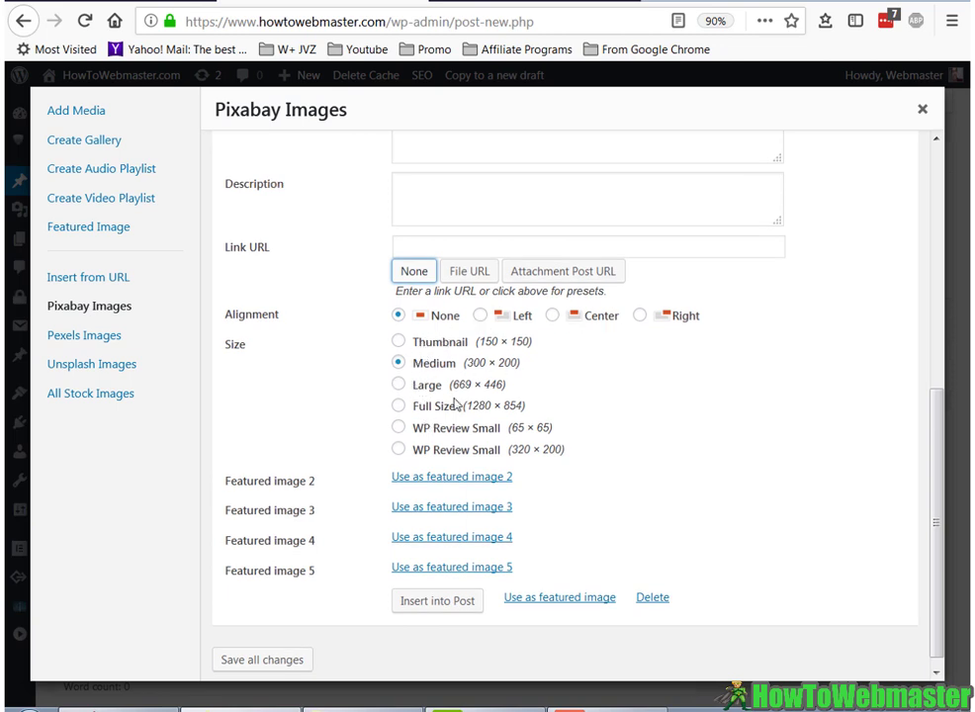
pyautogui.scroll(-1, 494, 465)
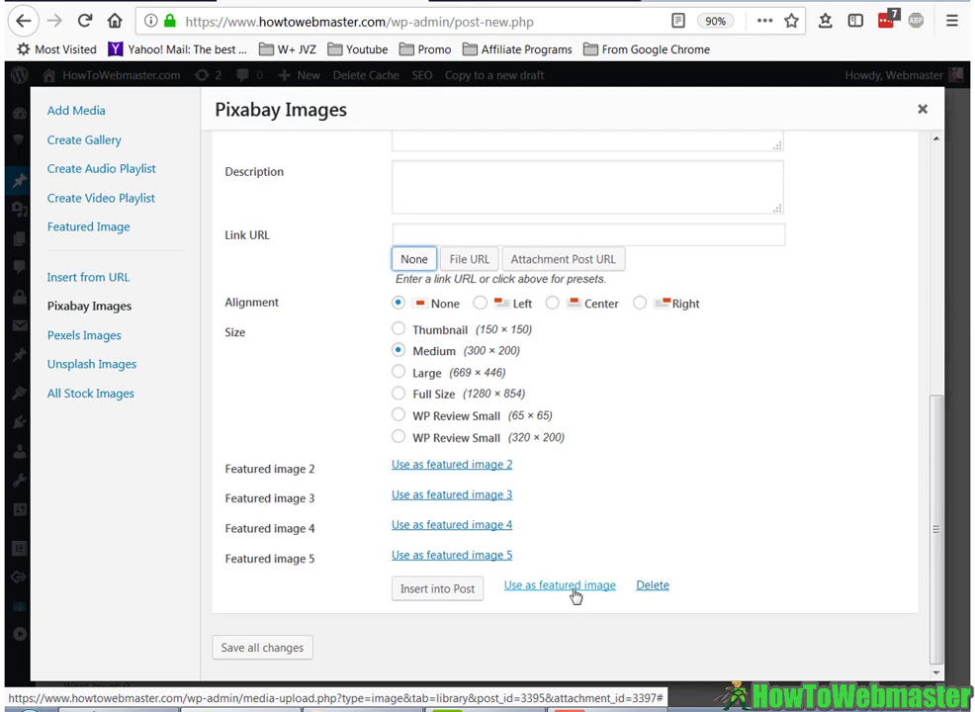
pyautogui.click(549, 588)
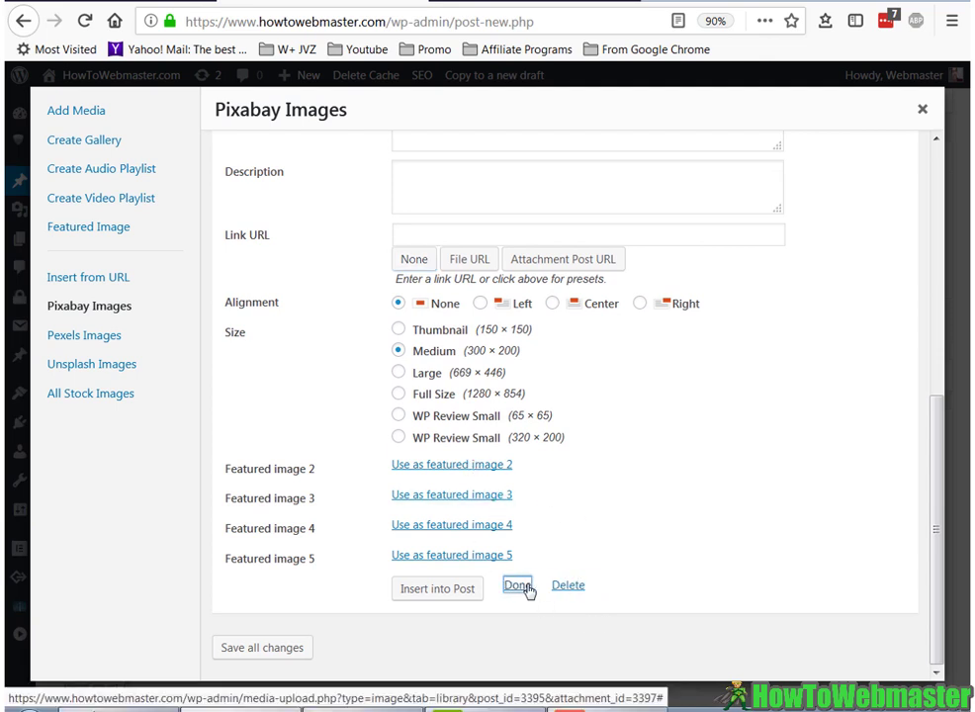
pyautogui.click(441, 596)
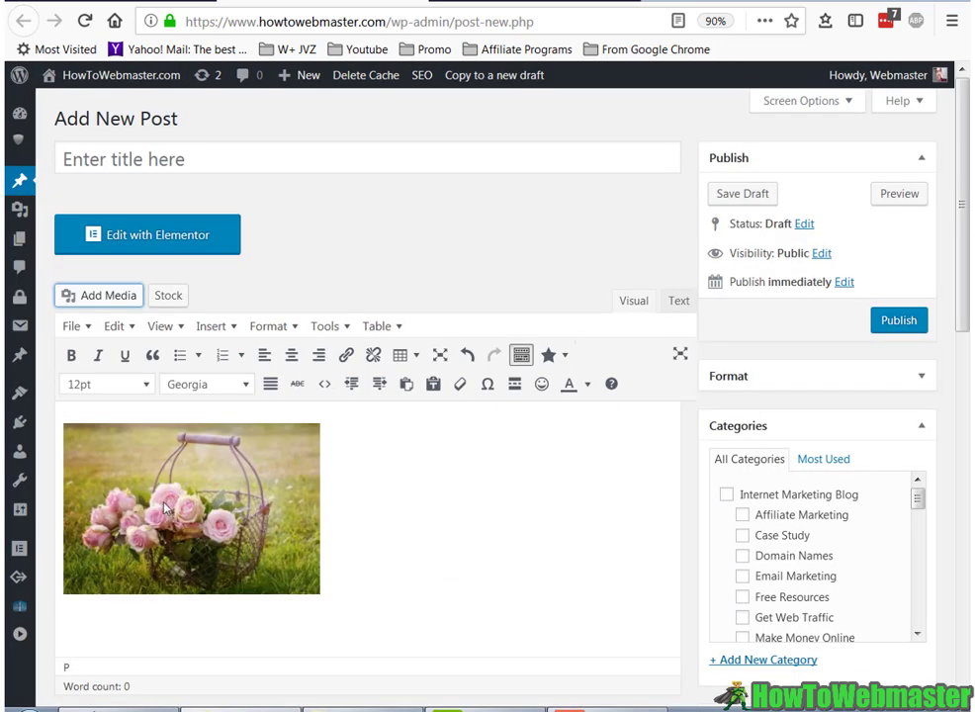
pyautogui.scroll(-4, 794, 516)
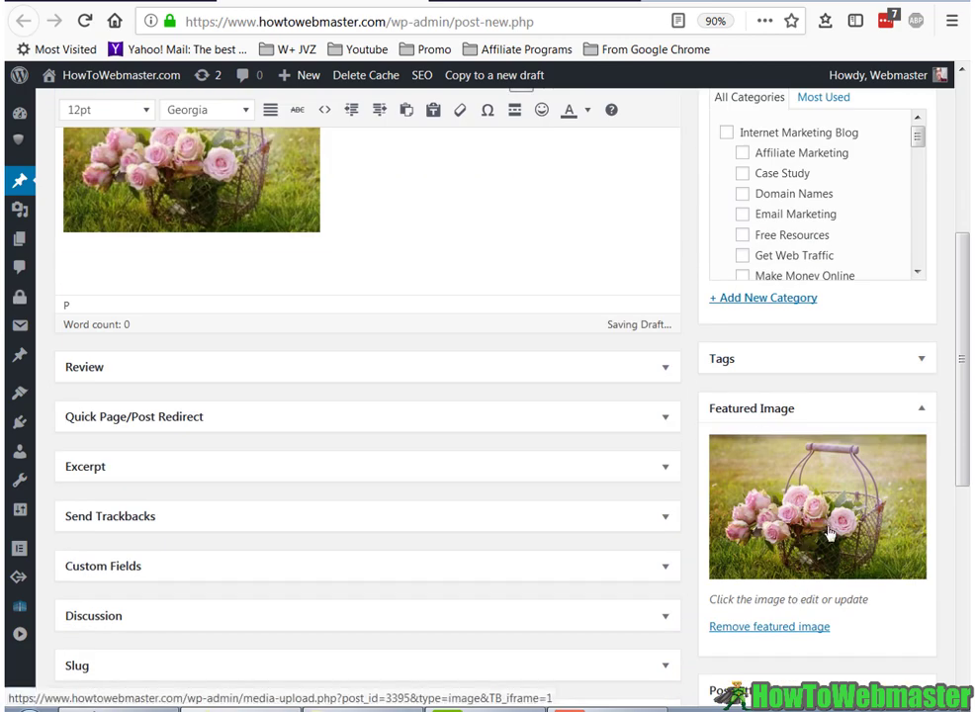
pyautogui.scroll(1, 829, 542)
pyautogui.scroll(3, 817, 552)
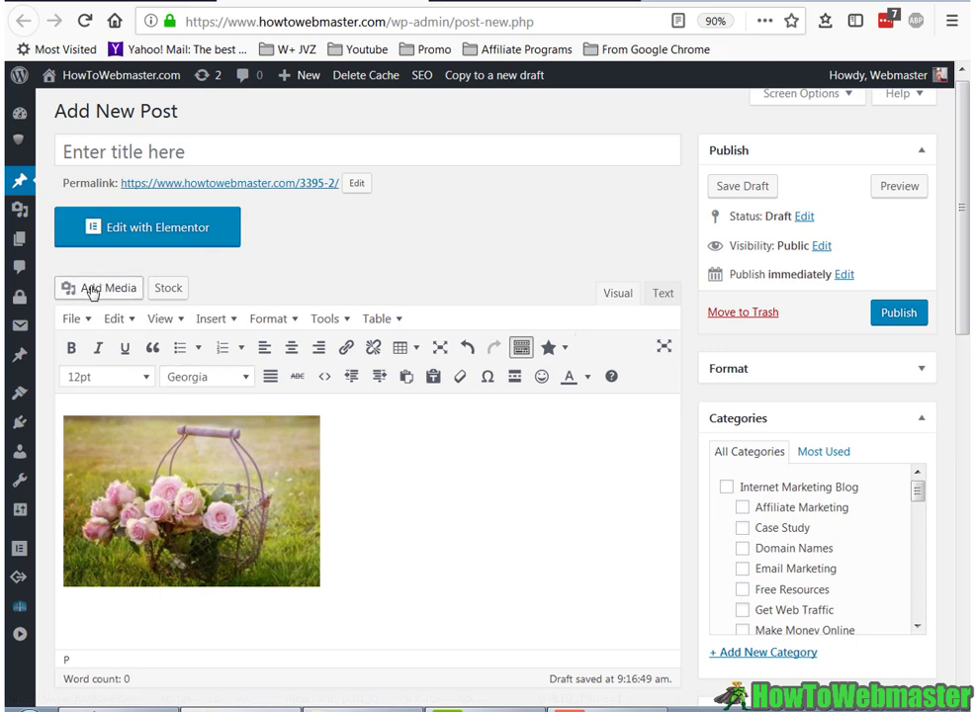
# Search All Stock Images for 'island' photos.
pyautogui.click(172, 299)
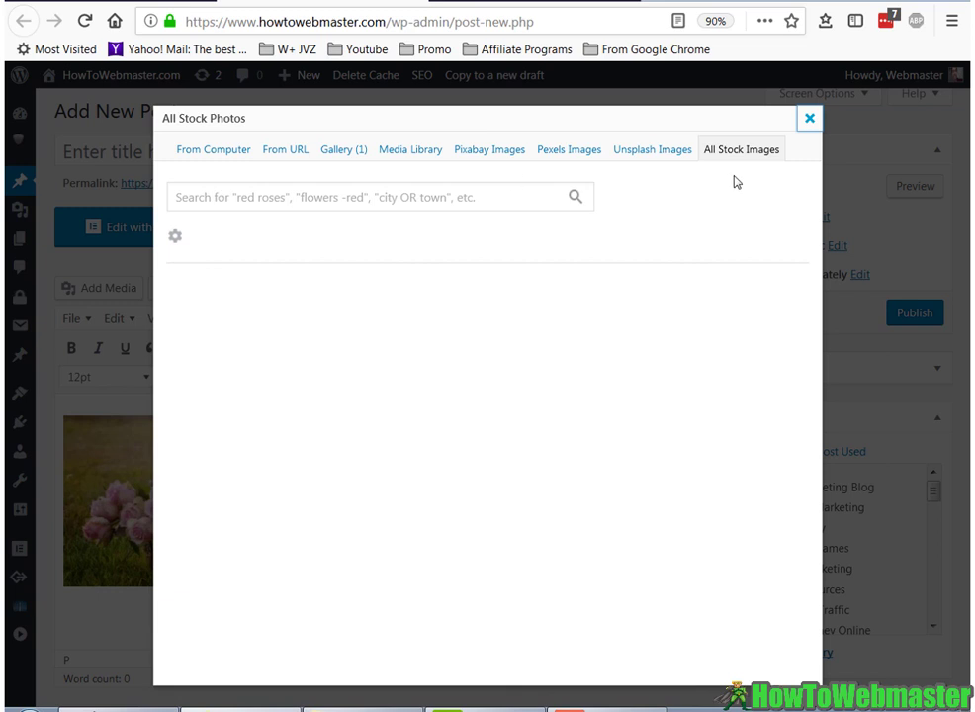
pyautogui.click(295, 197)
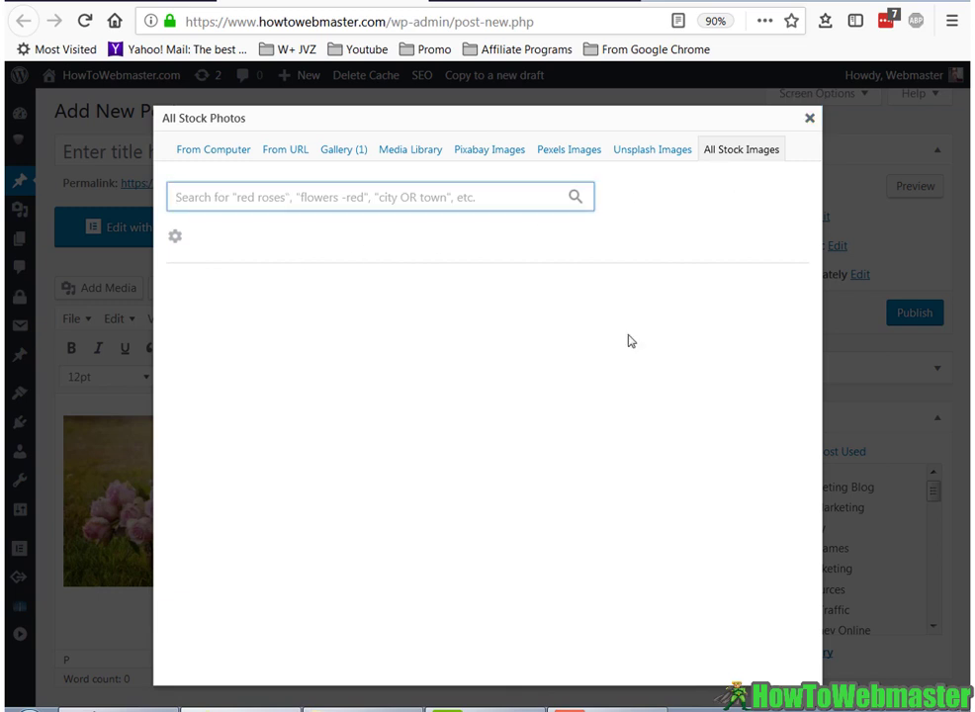
pyautogui.write('island')
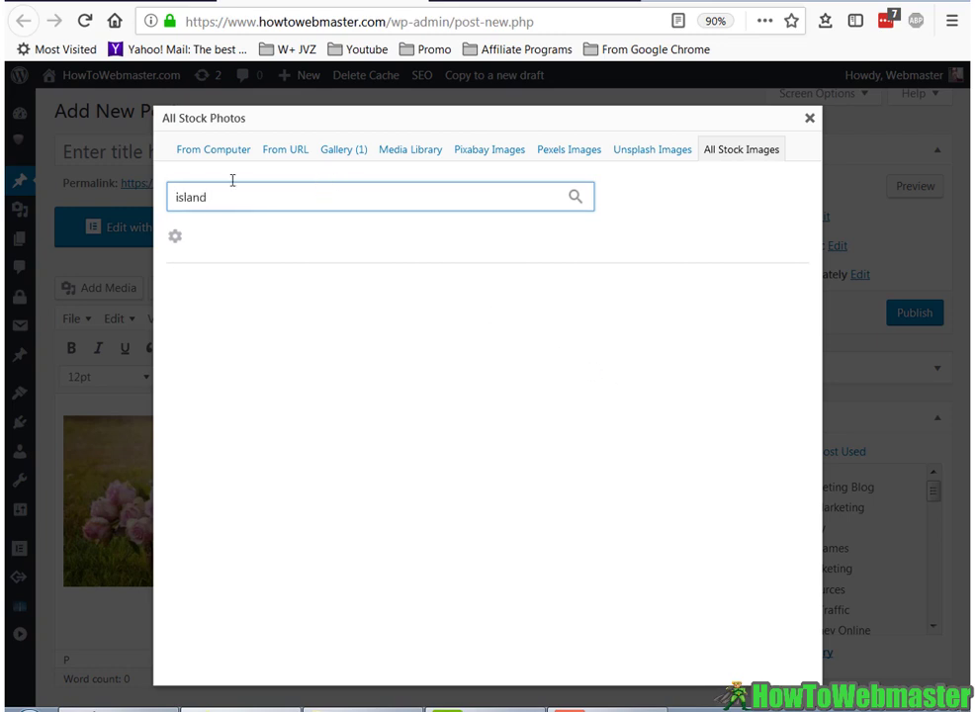
pyautogui.click(576, 197)
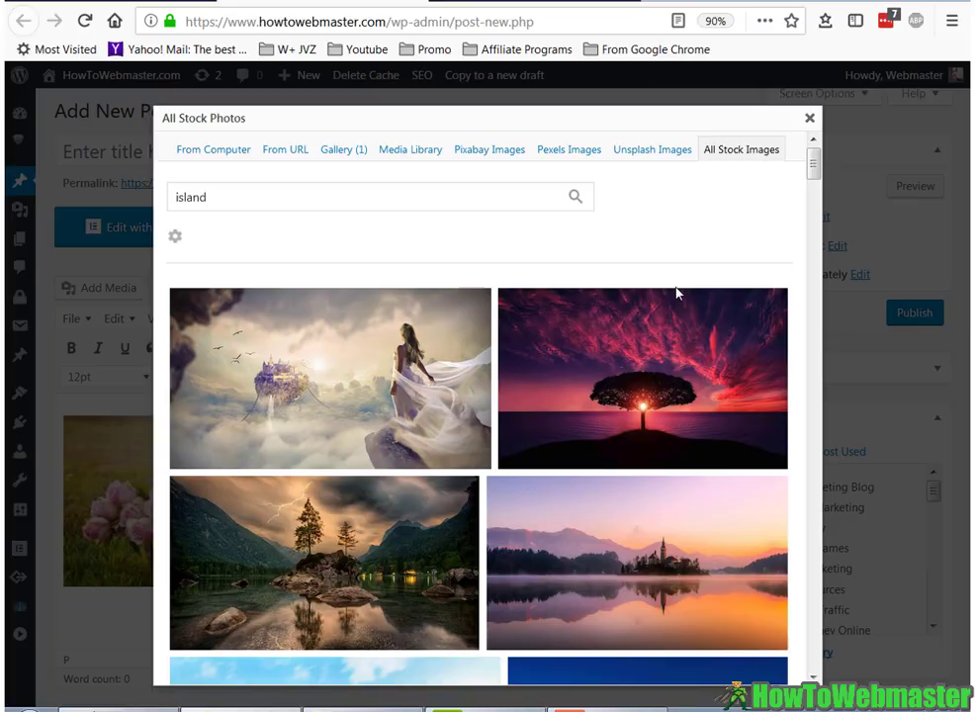
# Browse the island results down to the 1280×718 Pixabay rocky lake island photo.
pyautogui.scroll(-1, 465, 365)
pyautogui.scroll(-3, 465, 365)
pyautogui.scroll(-5, 649, 342)
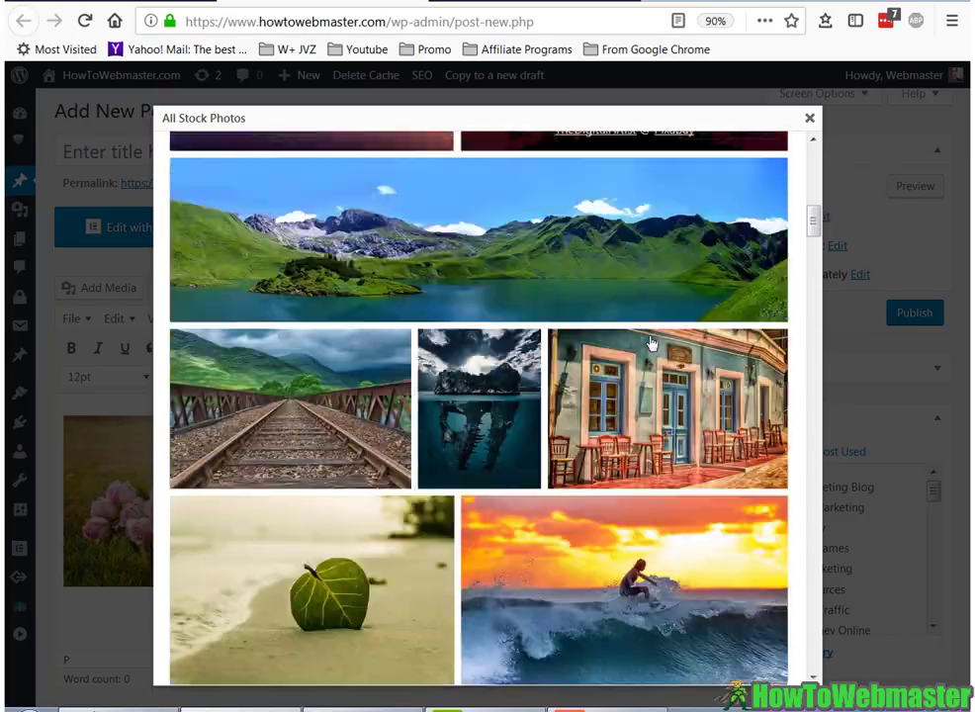
pyautogui.scroll(-5, 740, 315)
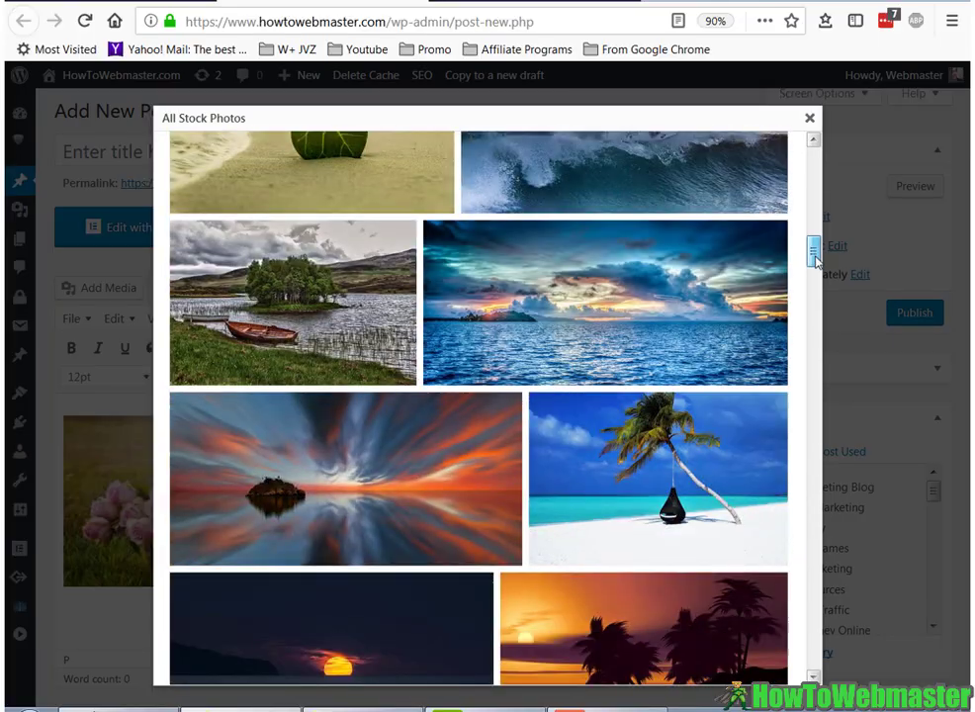
pyautogui.moveTo(814, 255)
pyautogui.mouseDown()
pyautogui.moveTo(831, 403)
pyautogui.moveTo(814, 433)
pyautogui.moveTo(819, 627)
pyautogui.mouseUp()
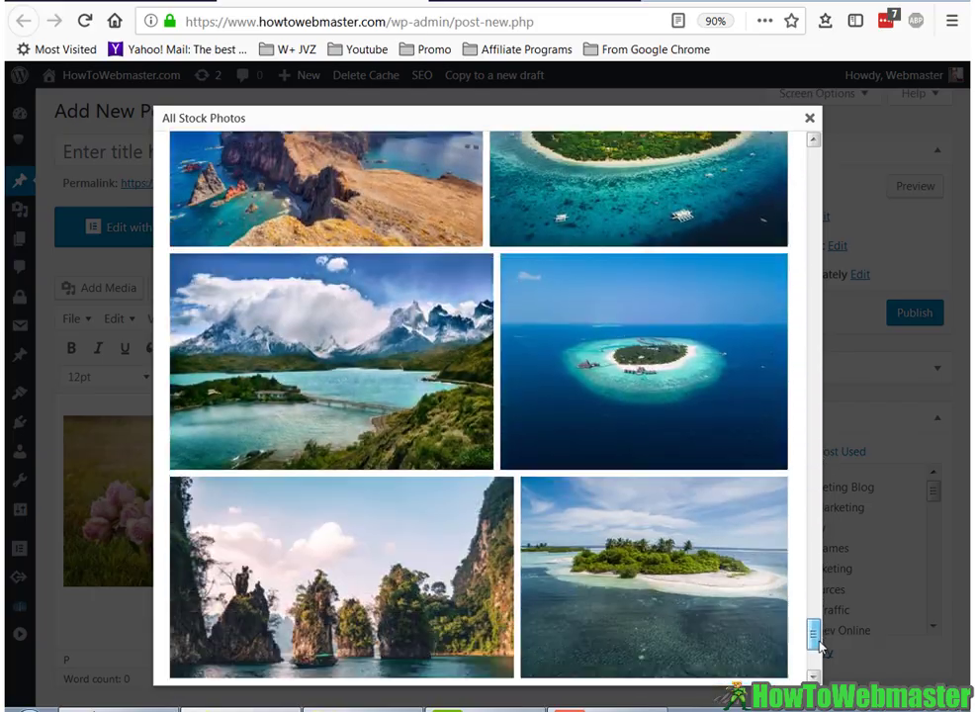
pyautogui.scroll(-3, 819, 648)
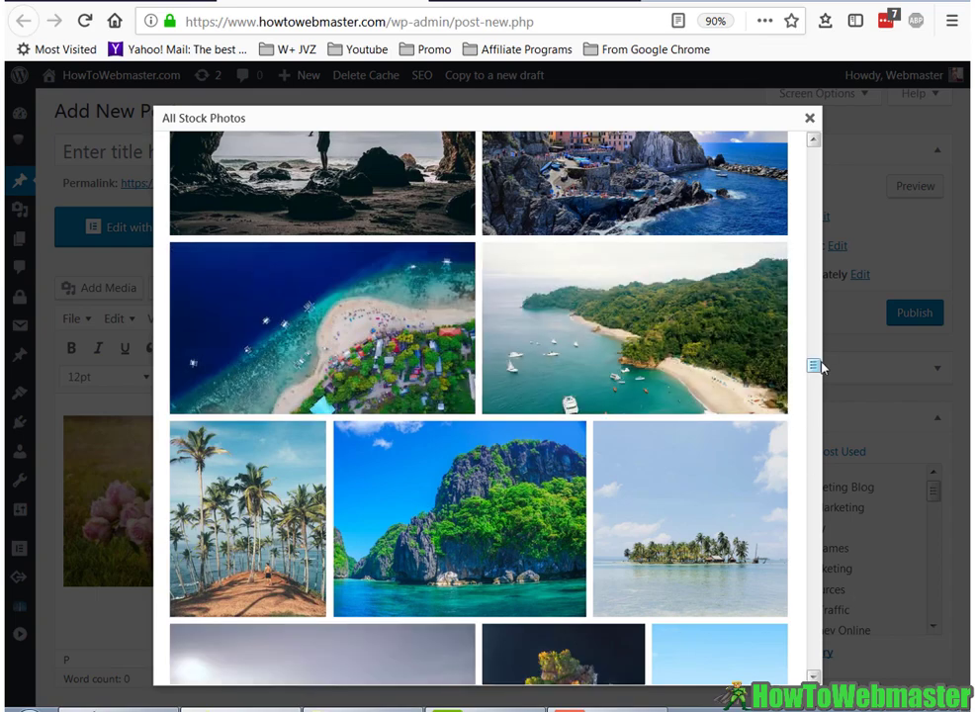
pyautogui.scroll(-3, 817, 368)
pyautogui.scroll(-3, 814, 395)
pyautogui.scroll(-3, 806, 387)
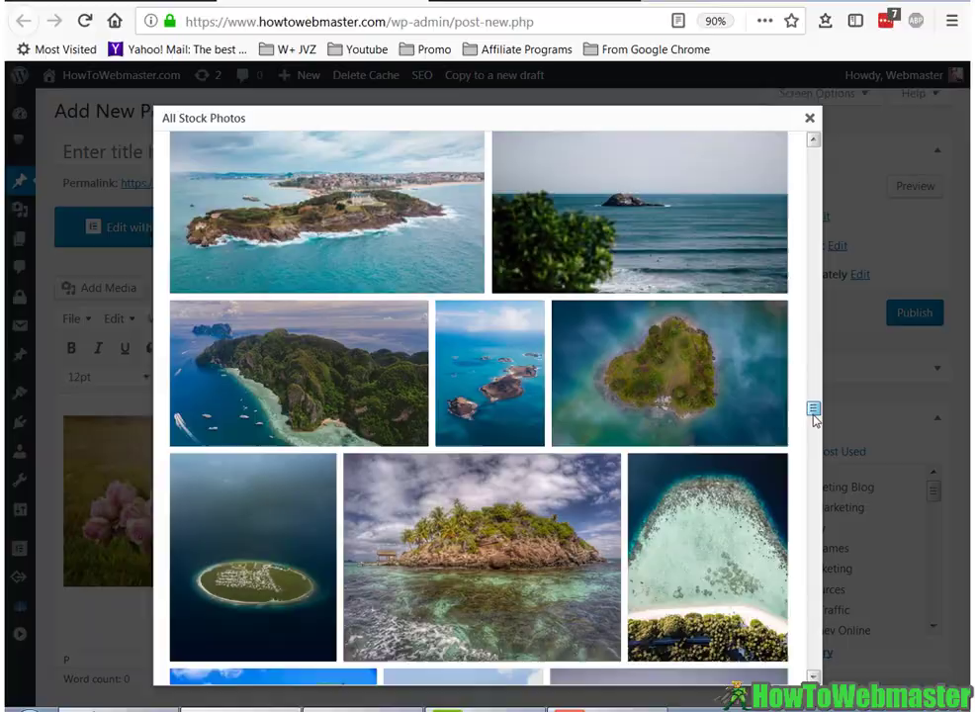
pyautogui.moveTo(812, 407)
pyautogui.mouseDown()
pyautogui.moveTo(815, 641)
pyautogui.moveTo(794, 333)
pyautogui.moveTo(792, 174)
pyautogui.moveTo(801, 158)
pyautogui.mouseUp()
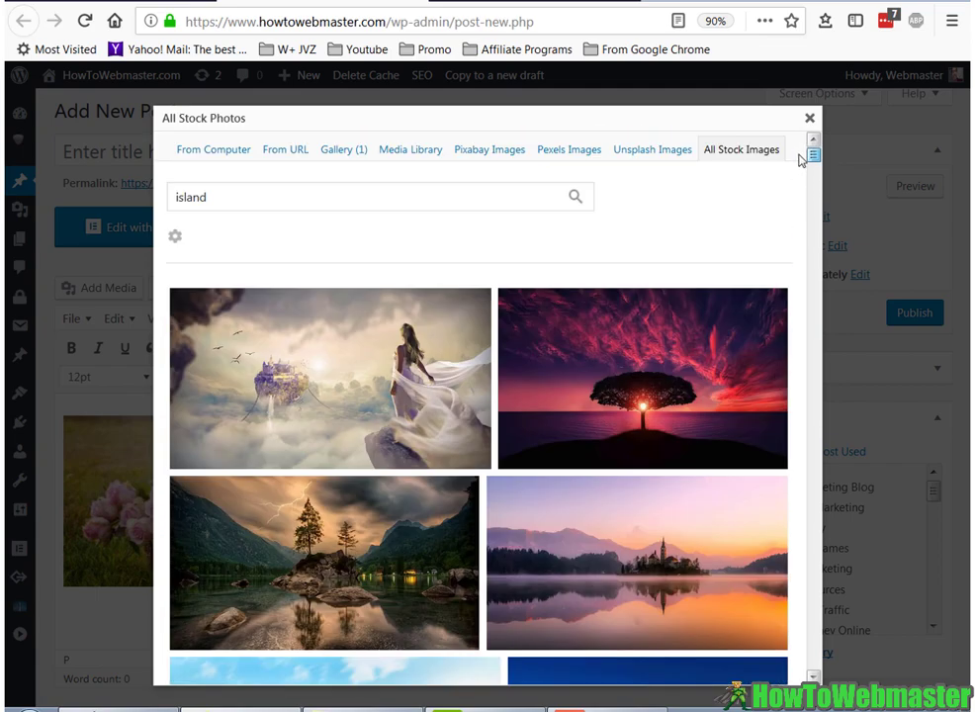
pyautogui.scroll(-3, 791, 346)
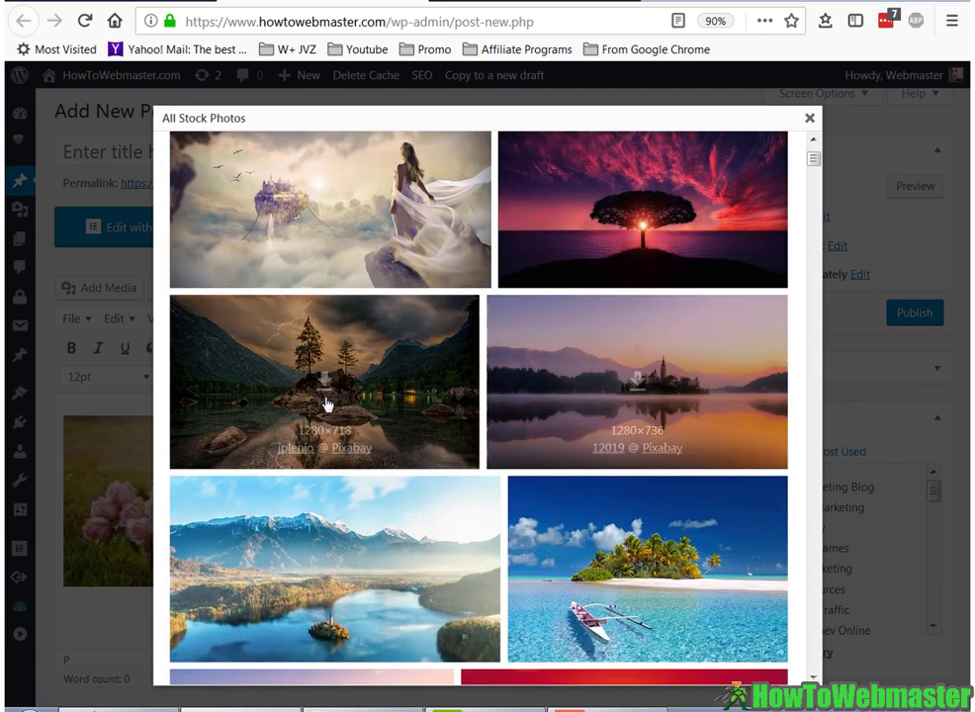
pyautogui.moveTo(323, 561)
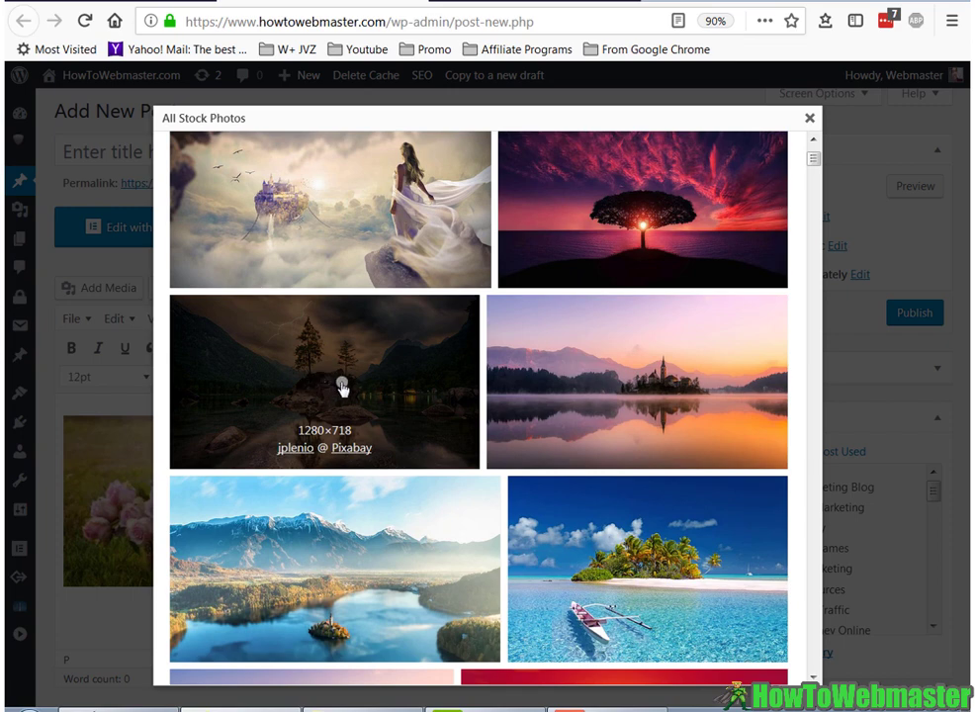
# Insert the stormy lake islet photo at Large size below the rose basket image.
pyautogui.click(343, 389)
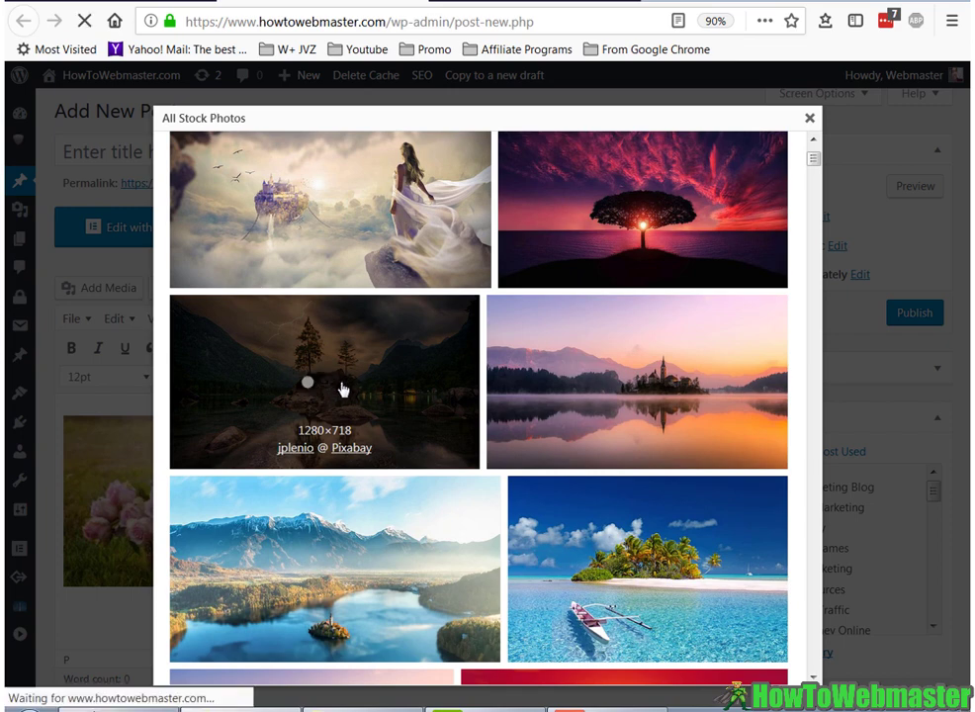
pyautogui.scroll(-2, 359, 290)
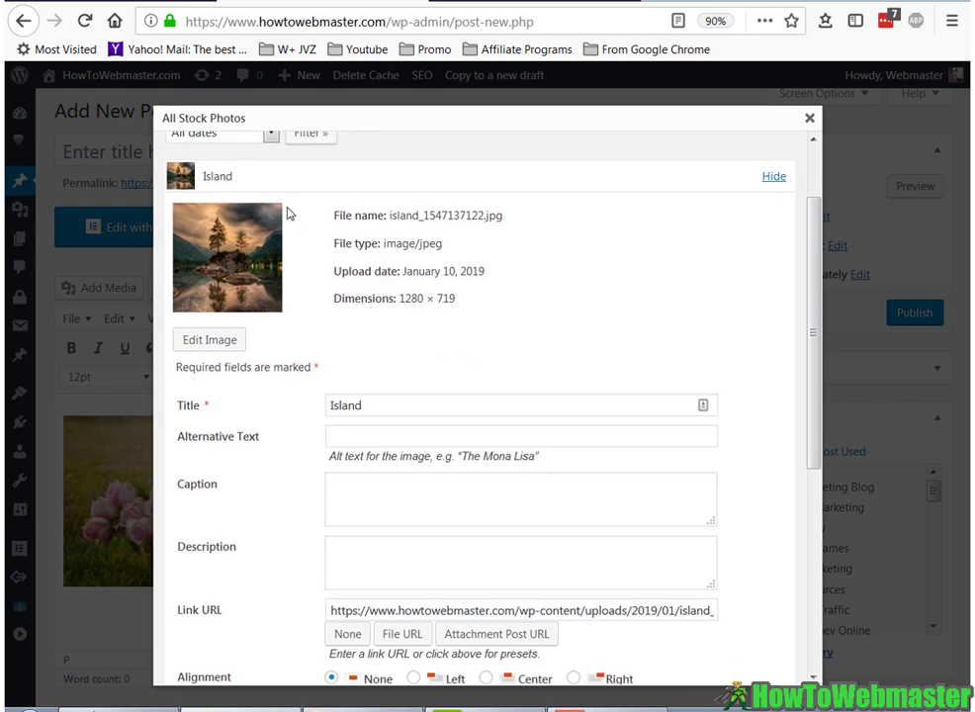
pyautogui.scroll(-3, 454, 368)
pyautogui.scroll(-3, 471, 375)
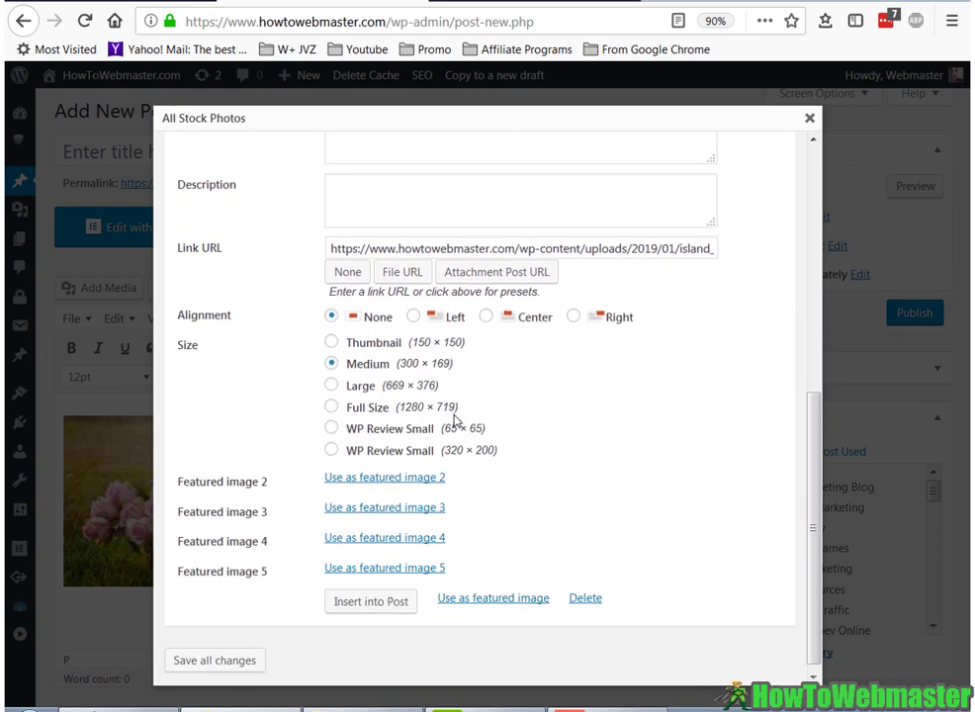
pyautogui.click(332, 386)
pyautogui.scroll(-1, 444, 420)
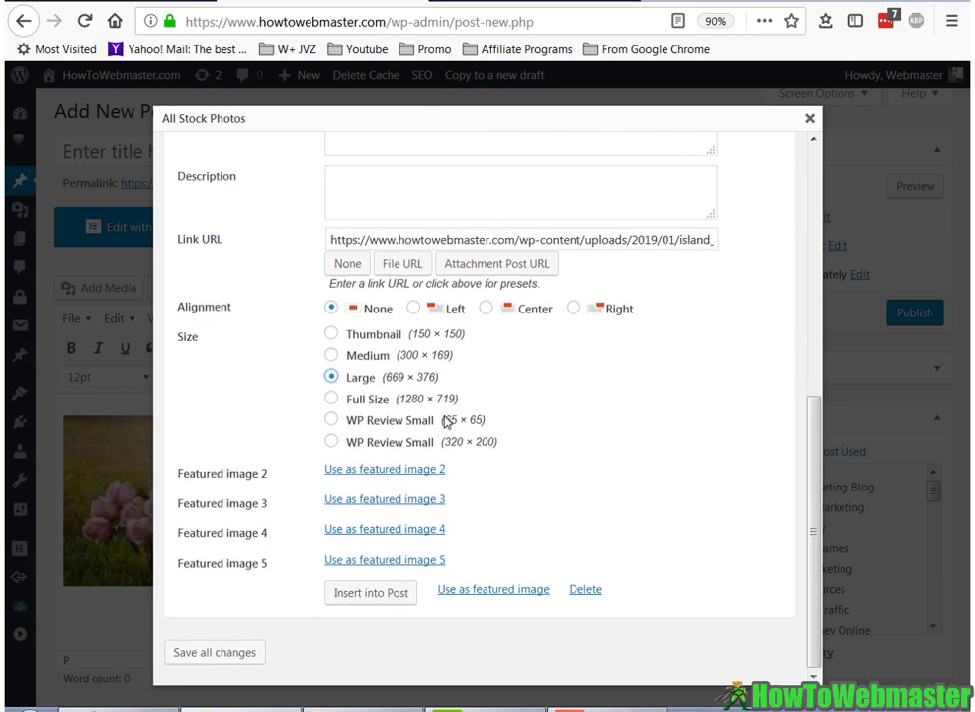
pyautogui.click(371, 595)
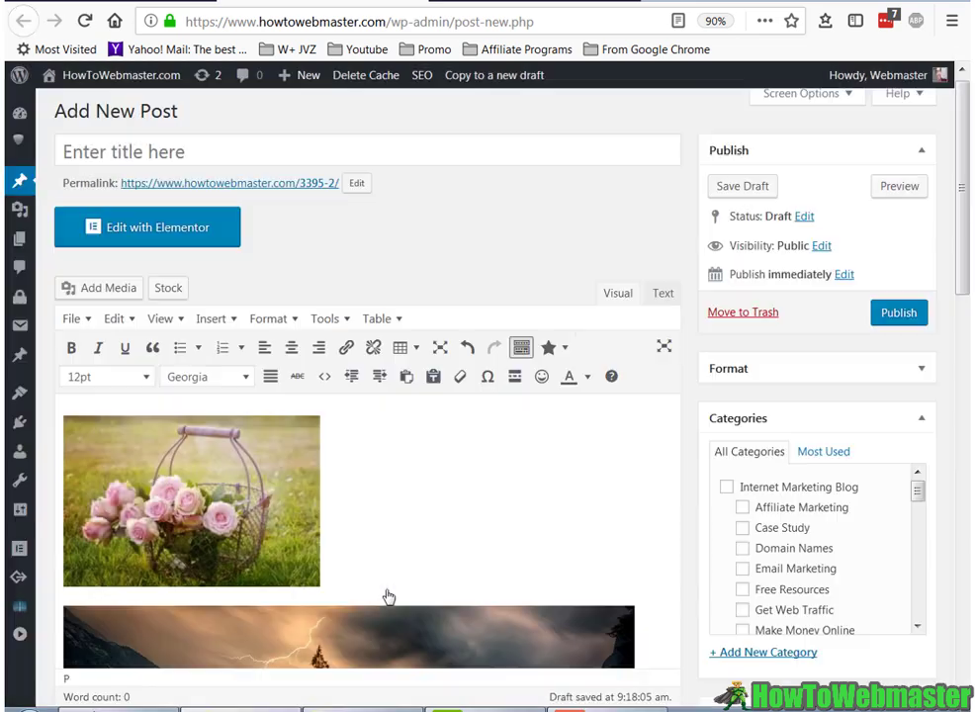
pyautogui.scroll(-3, 388, 591)
pyautogui.scroll(-1, 392, 577)
pyautogui.scroll(2, 488, 386)
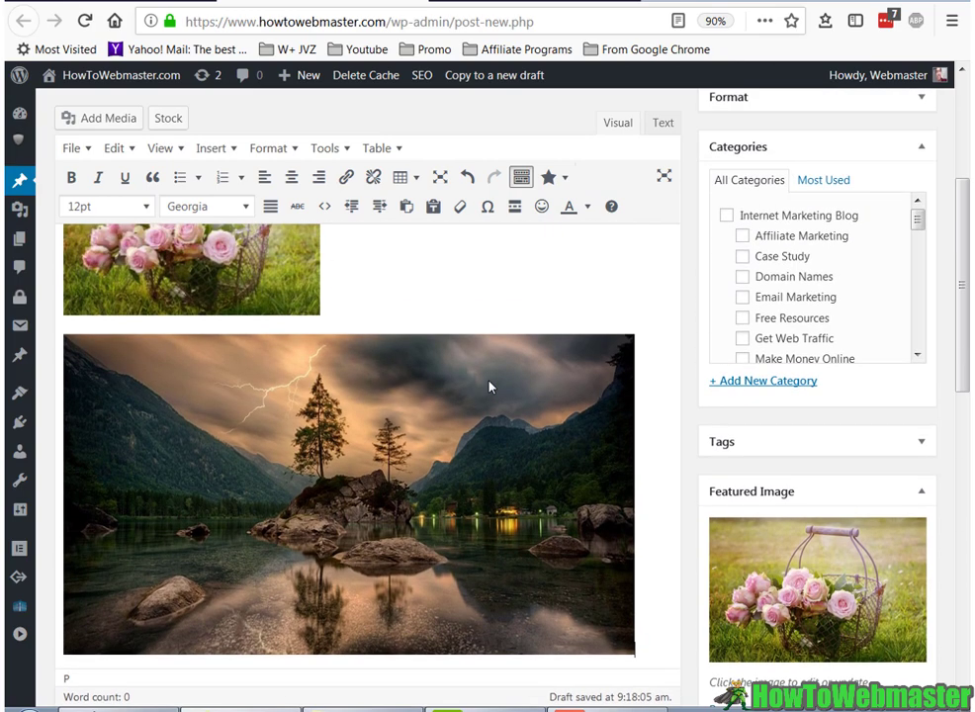
pyautogui.scroll(4, 488, 385)
pyautogui.scroll(-3, 488, 385)
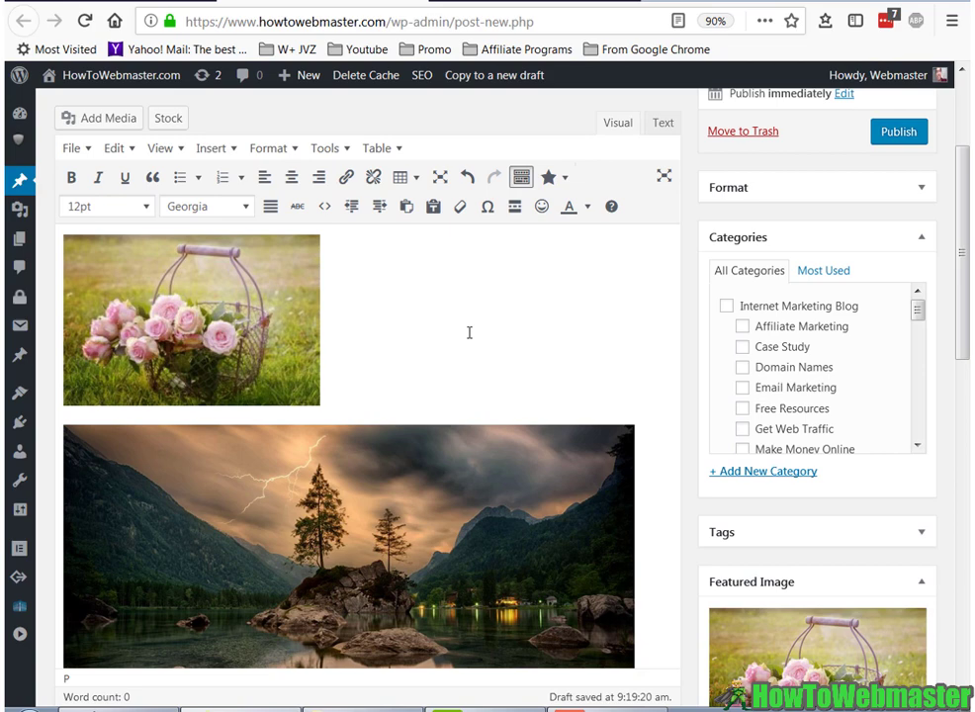
pyautogui.scroll(3, 470, 332)
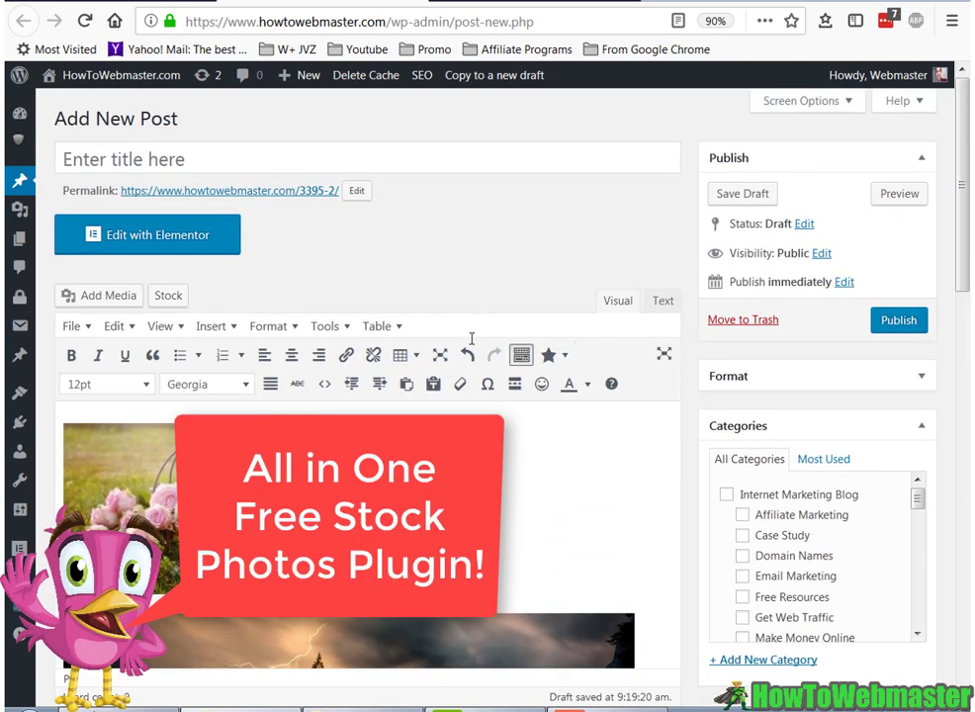
pyautogui.scroll(-3, 472, 338)
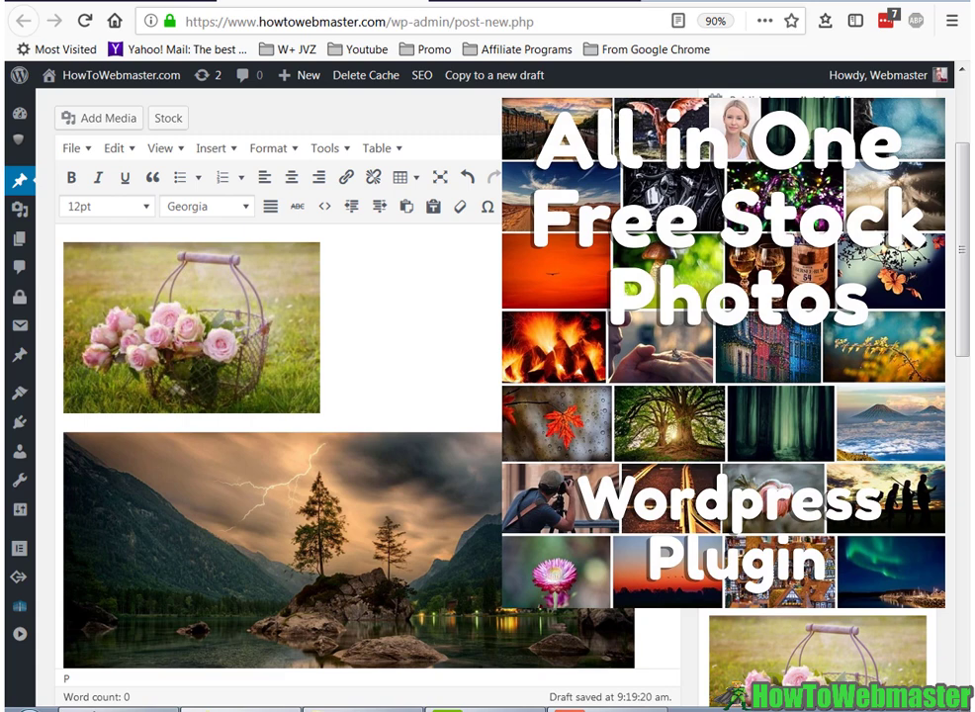
pyautogui.scroll(2, 346, 396)
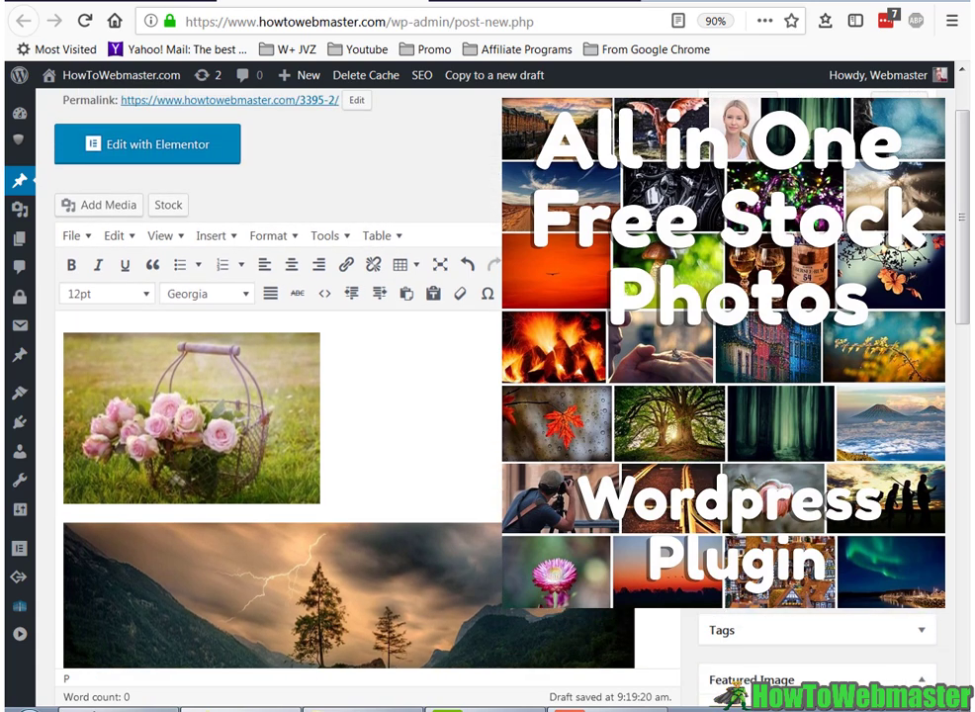